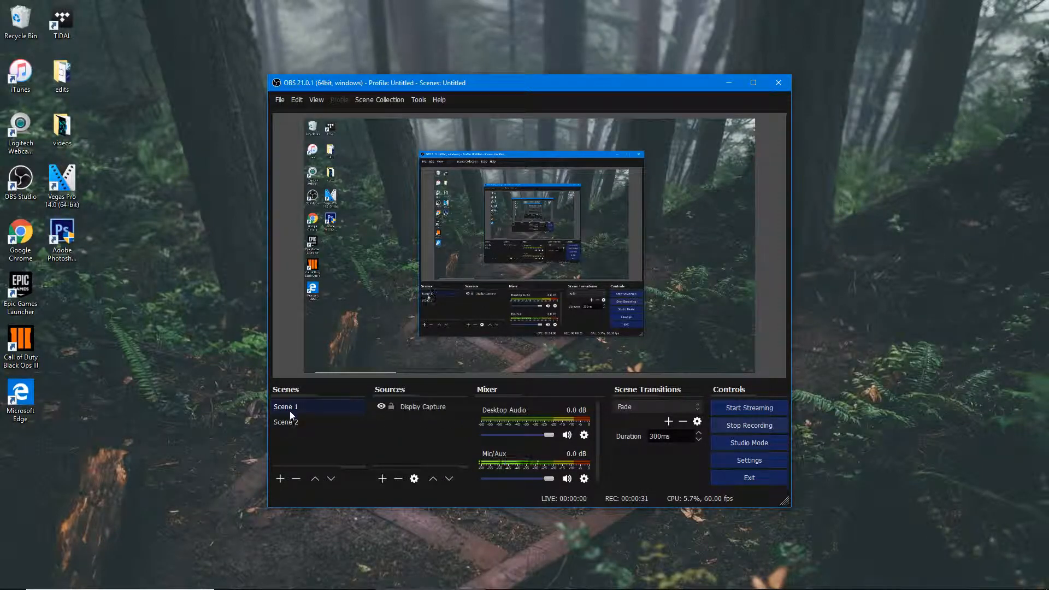
Step: Add a new Display Capture source named Display Capture 2 to Scene 1
{"action": "left_click", "coordinate": [382, 479]}
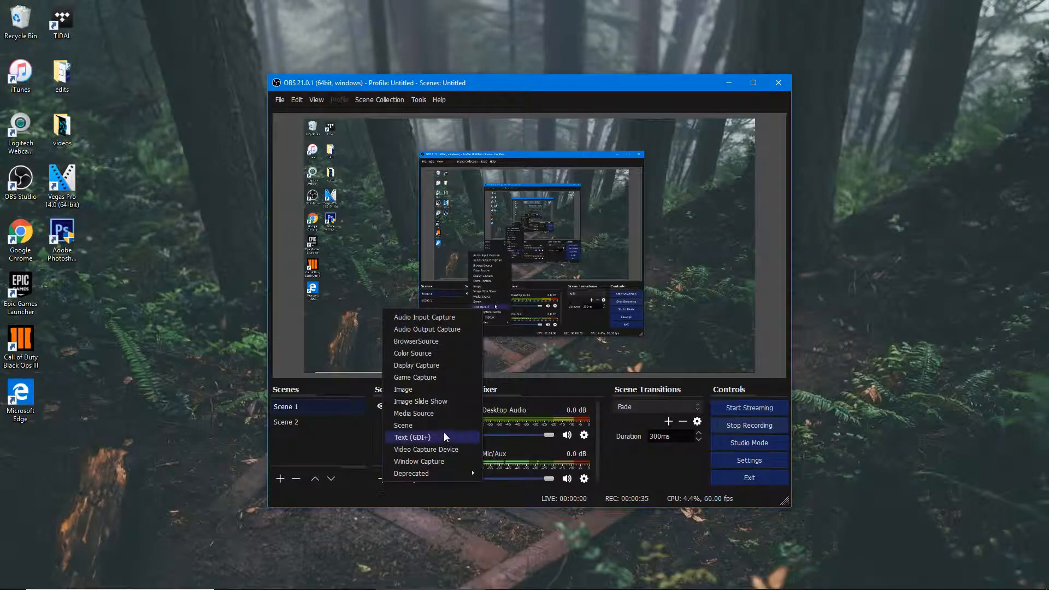
{"action": "left_click", "coordinate": [447, 365]}
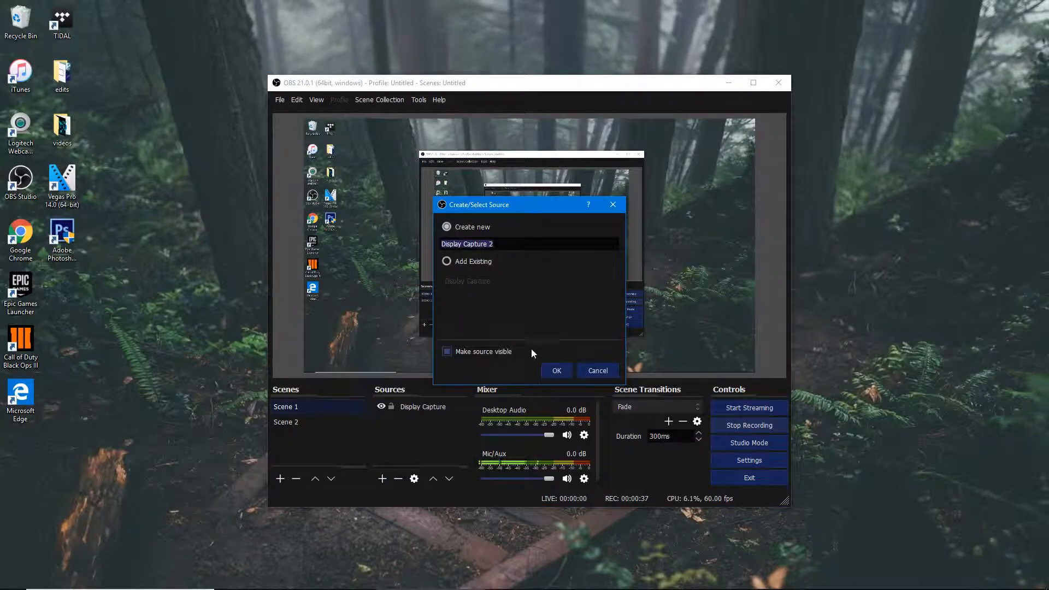
{"action": "left_click", "coordinate": [547, 372]}
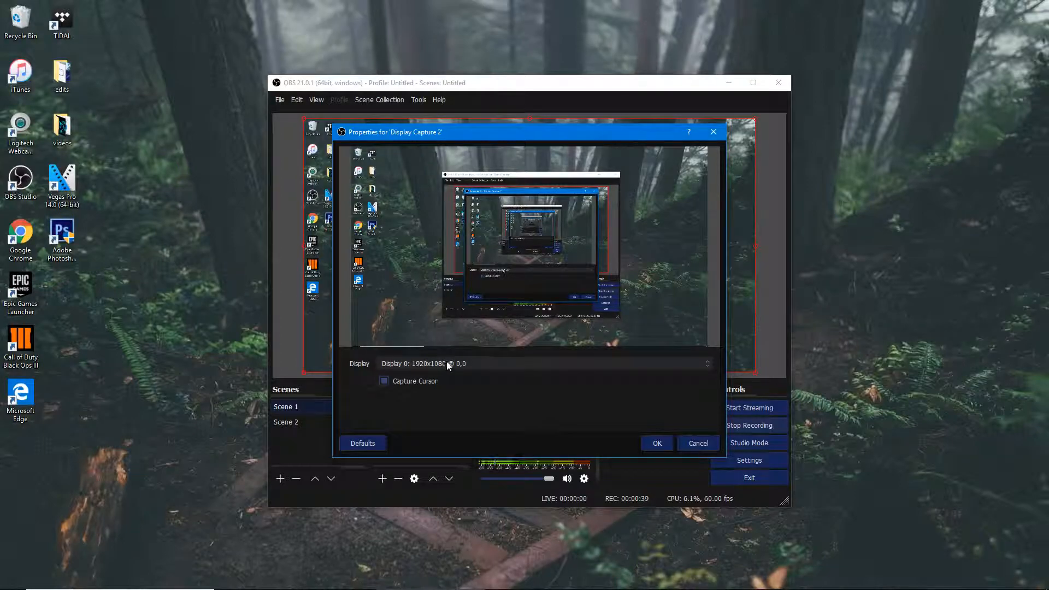
{"action": "left_click", "coordinate": [697, 443]}
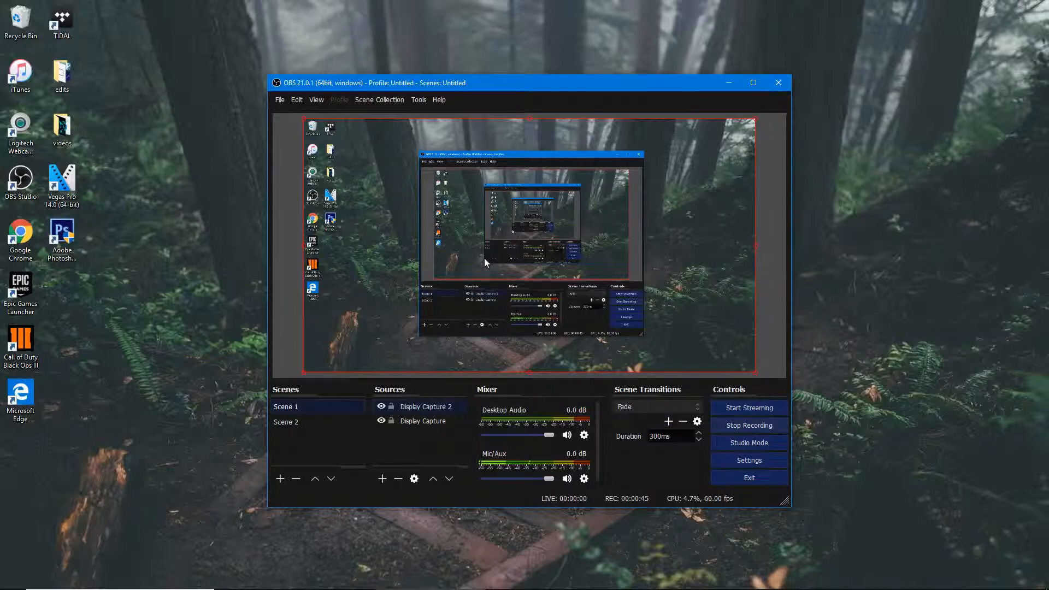
{"action": "left_click", "coordinate": [765, 290]}
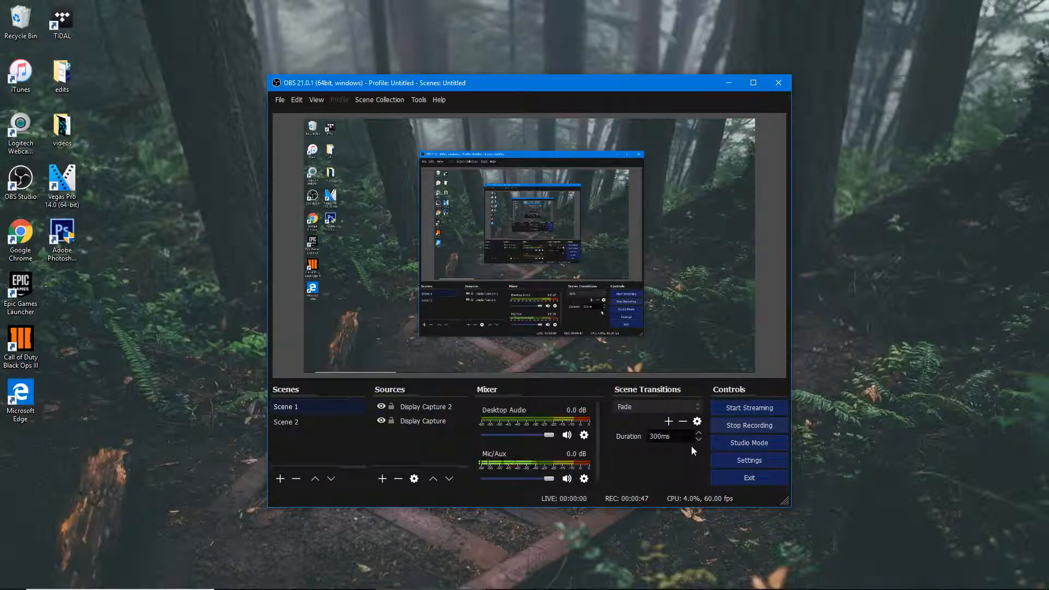
Step: Open the program settings and try the Default interface theme before switching back to Acri
{"action": "left_click", "coordinate": [747, 462]}
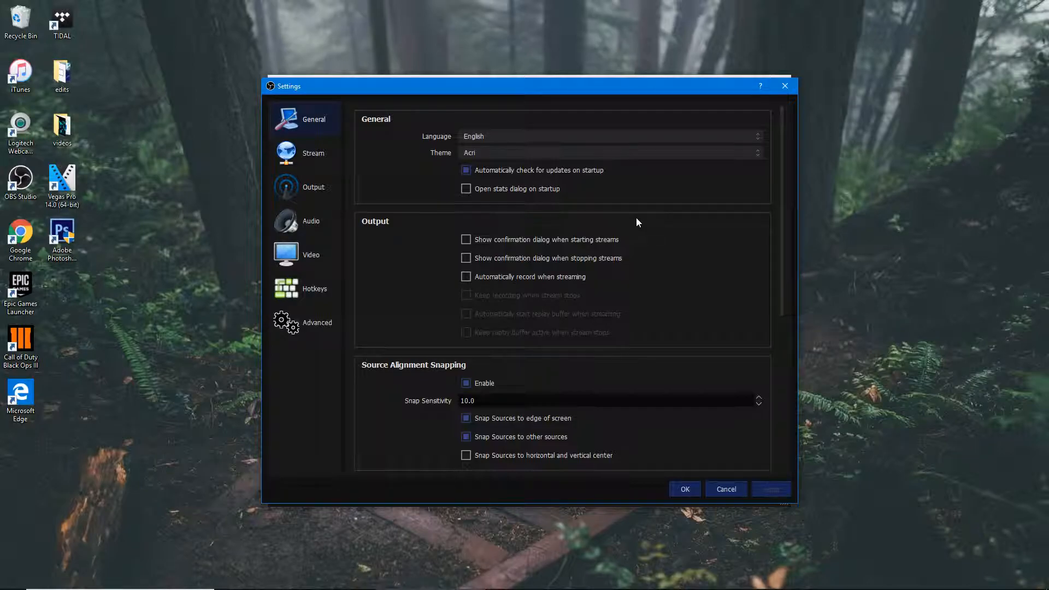
{"action": "left_click", "coordinate": [575, 155]}
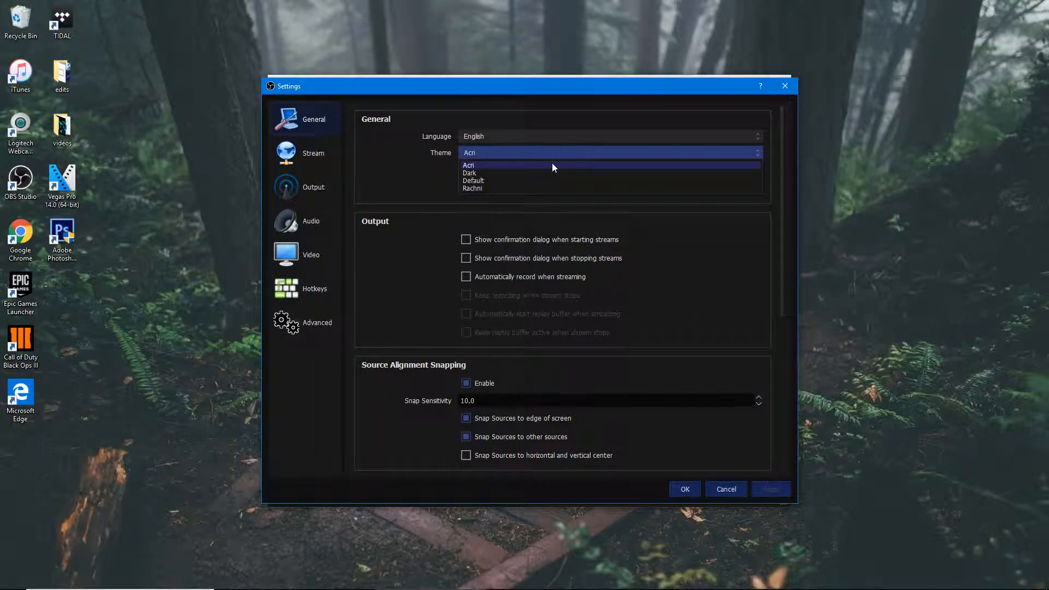
{"action": "left_click", "coordinate": [487, 181]}
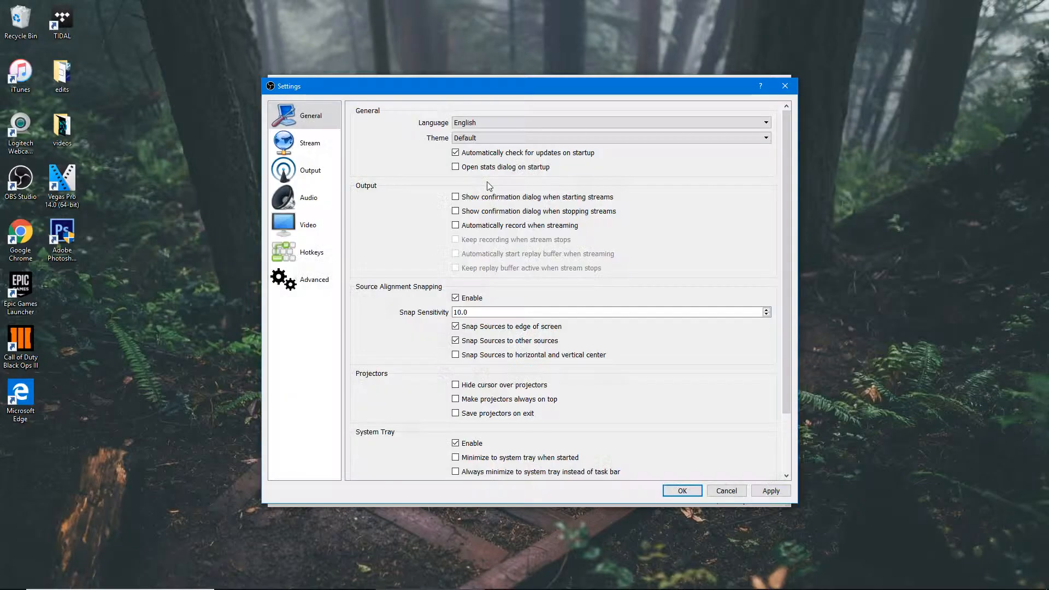
{"action": "left_click", "coordinate": [529, 140]}
{"action": "left_click", "coordinate": [509, 148]}
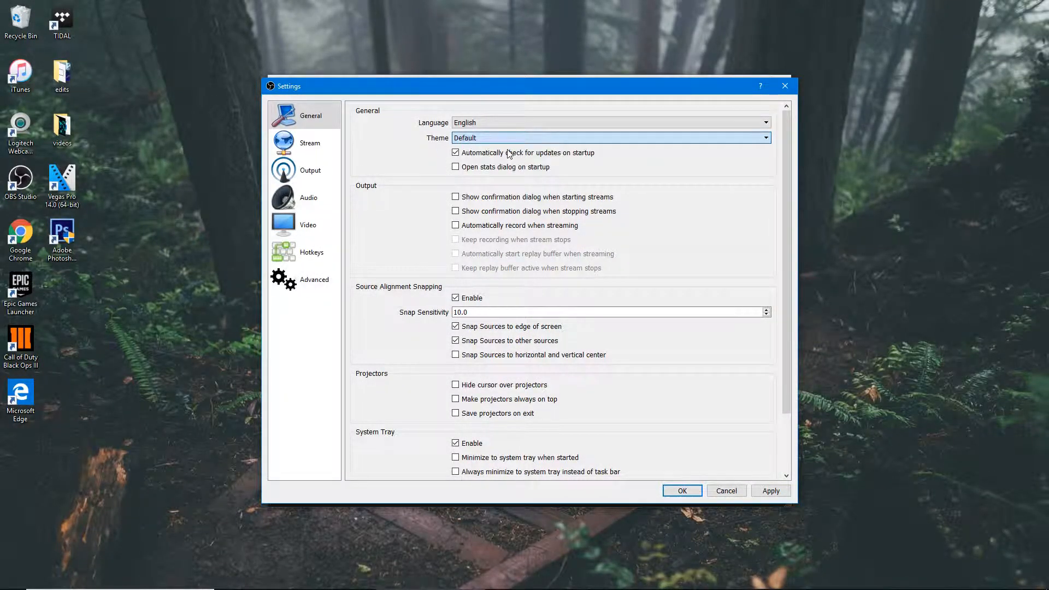
{"action": "left_click", "coordinate": [484, 157]}
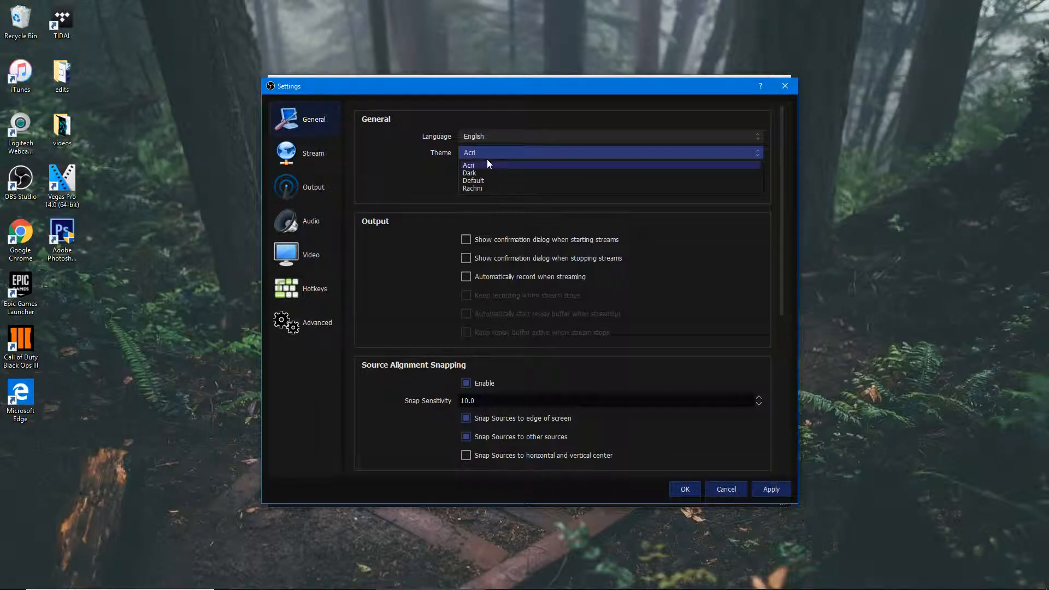
Step: Compare the Dark and Rachni interface themes, and apply the Dark theme
{"action": "left_click", "coordinate": [483, 172]}
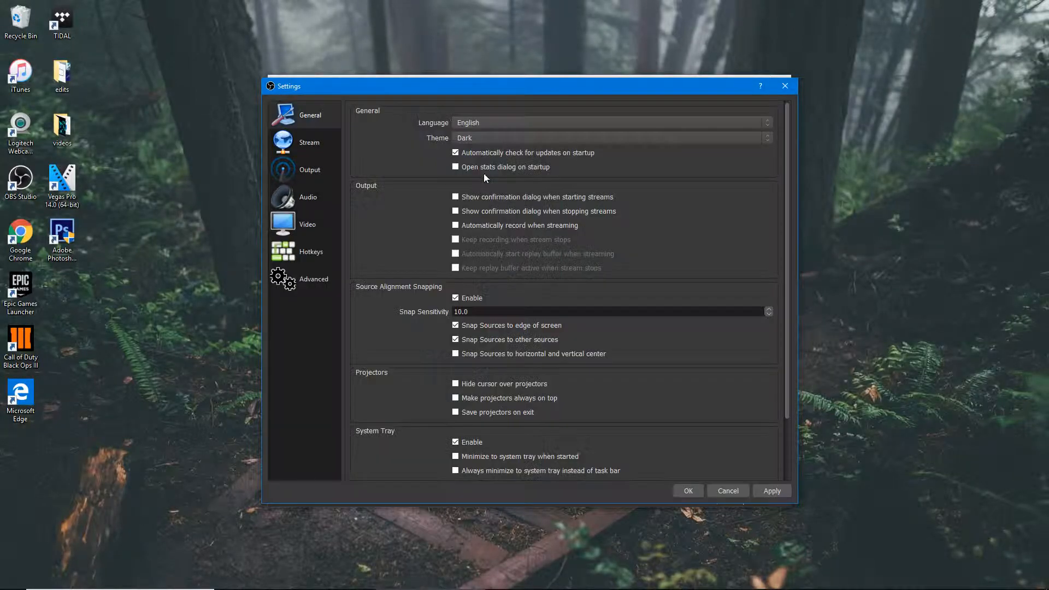
{"action": "left_click", "coordinate": [509, 139]}
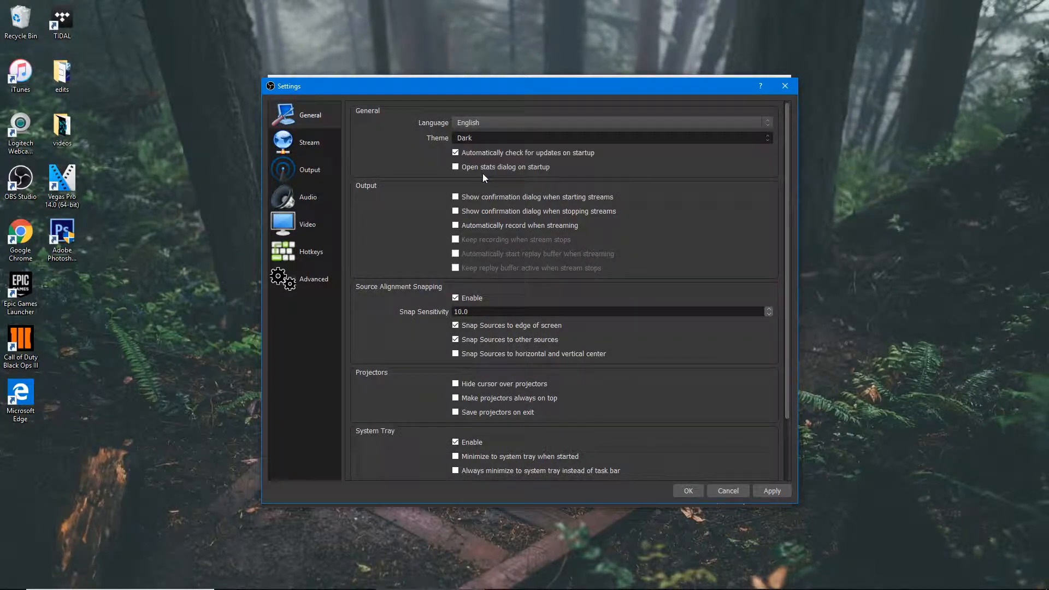
{"action": "left_click", "coordinate": [489, 173]}
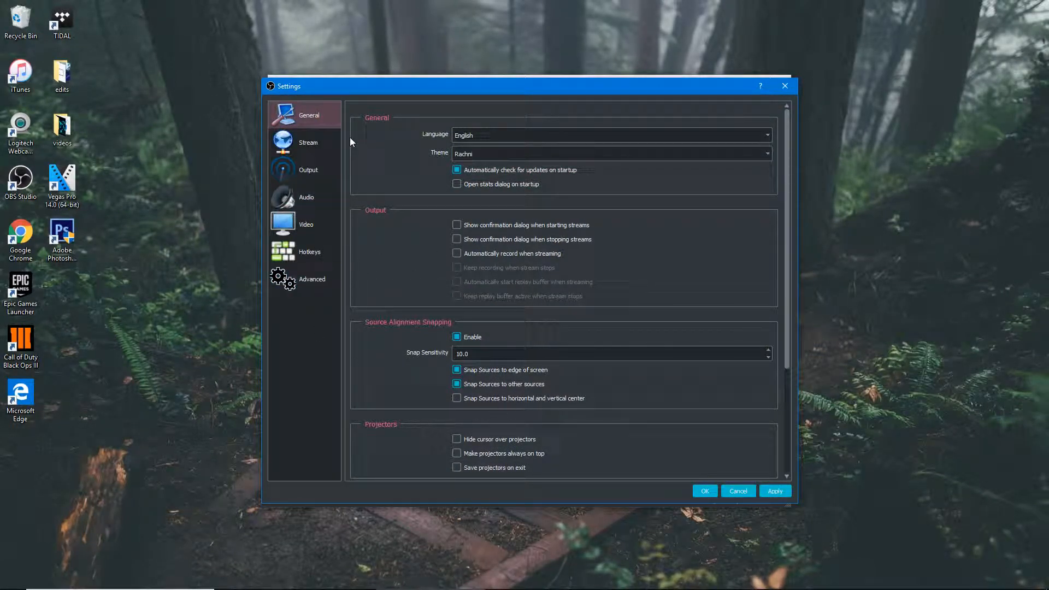
{"action": "left_click", "coordinate": [504, 153]}
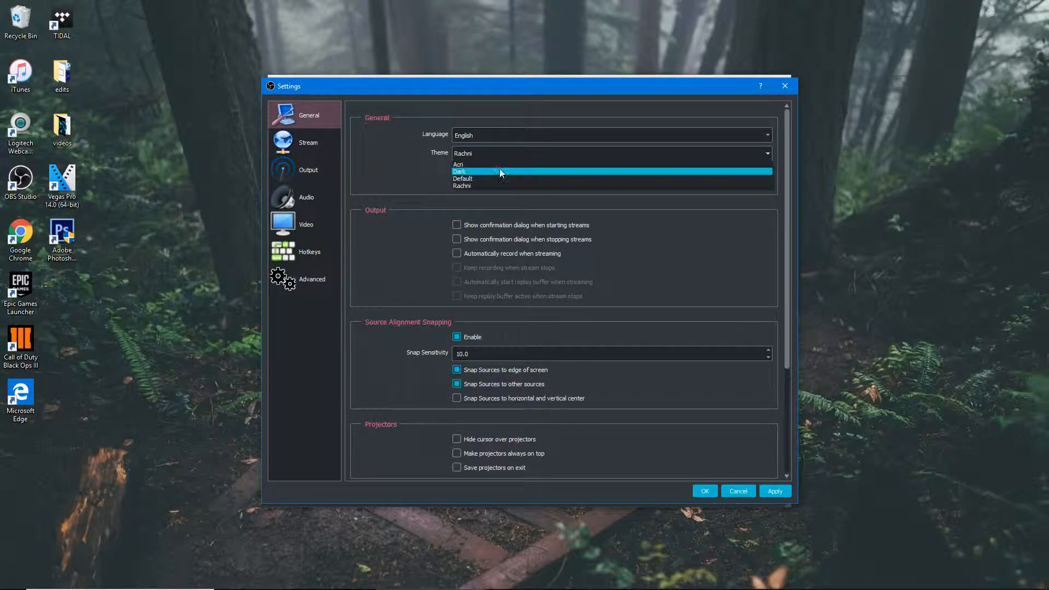
{"action": "left_click", "coordinate": [500, 171]}
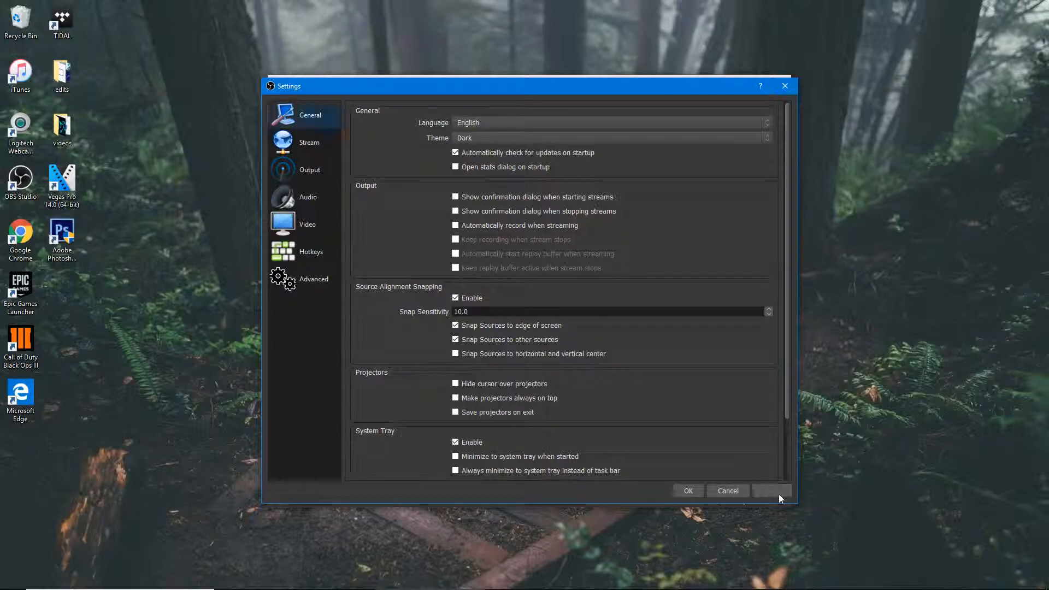
Step: Review the stream service settings and the output settings for streaming and recording
{"action": "left_click", "coordinate": [321, 148]}
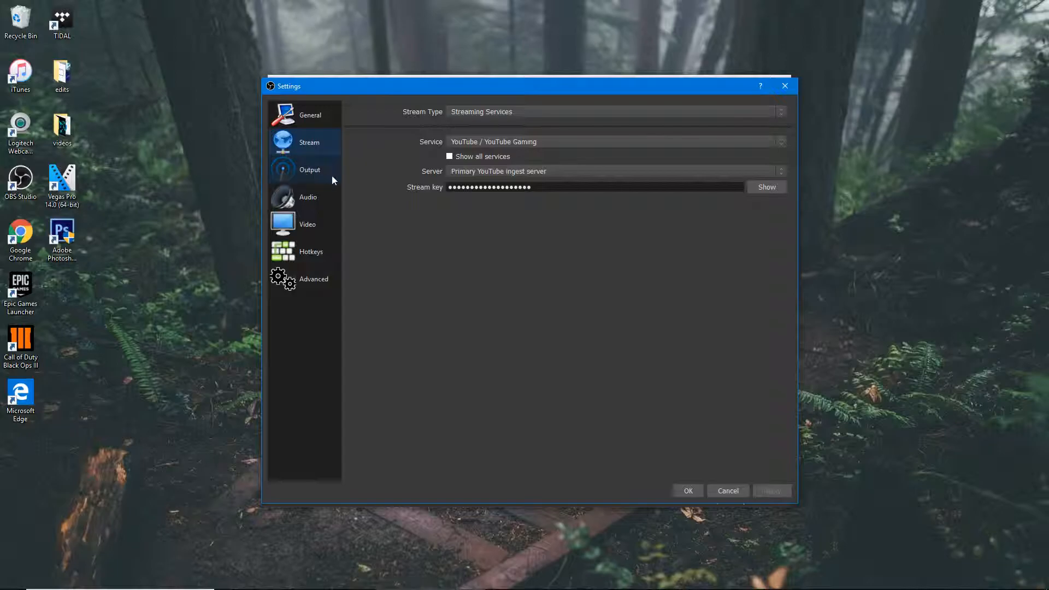
{"action": "left_click", "coordinate": [302, 170]}
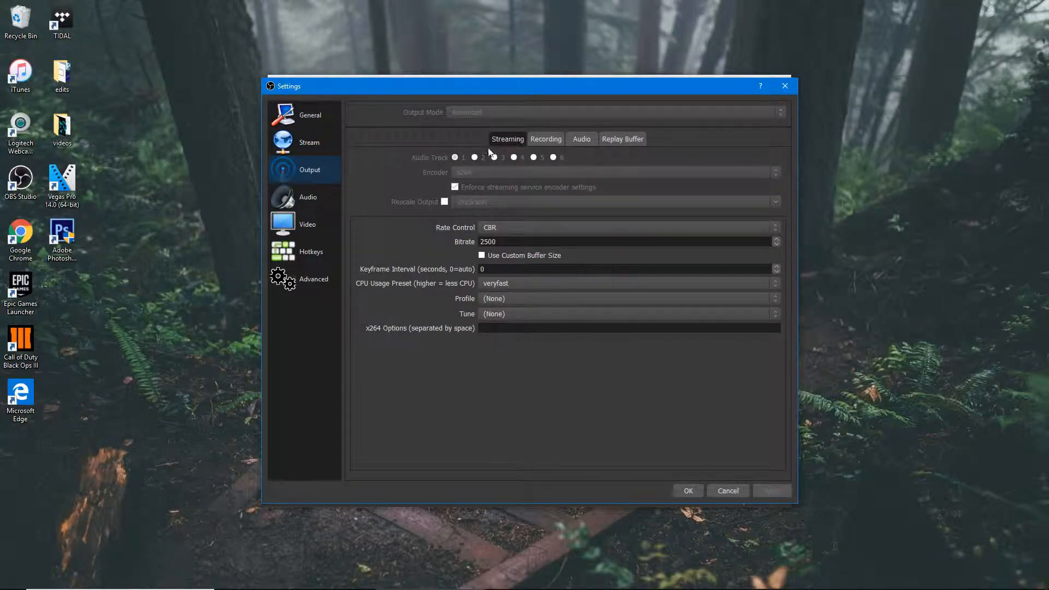
{"action": "left_click", "coordinate": [549, 139]}
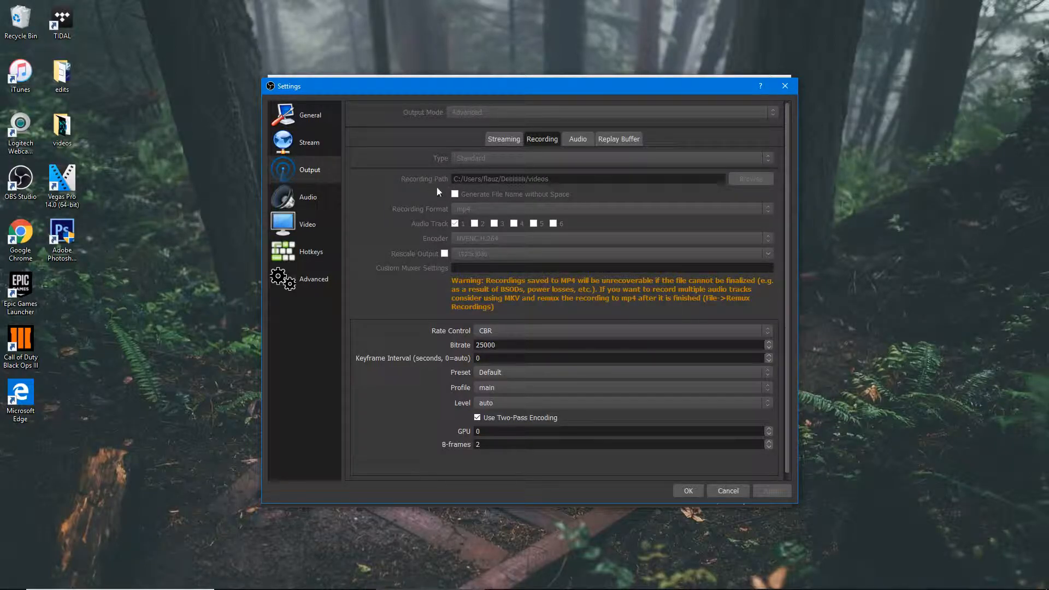
{"action": "left_click", "coordinate": [63, 143]}
{"action": "left_click", "coordinate": [345, 252]}
Step: Examine the rate control, bitrate and GPU values of the recording encoder
{"action": "left_click", "coordinate": [500, 331]}
{"action": "left_click", "coordinate": [499, 344]}
{"action": "left_click", "coordinate": [507, 345]}
{"action": "double_click", "coordinate": [507, 345]}
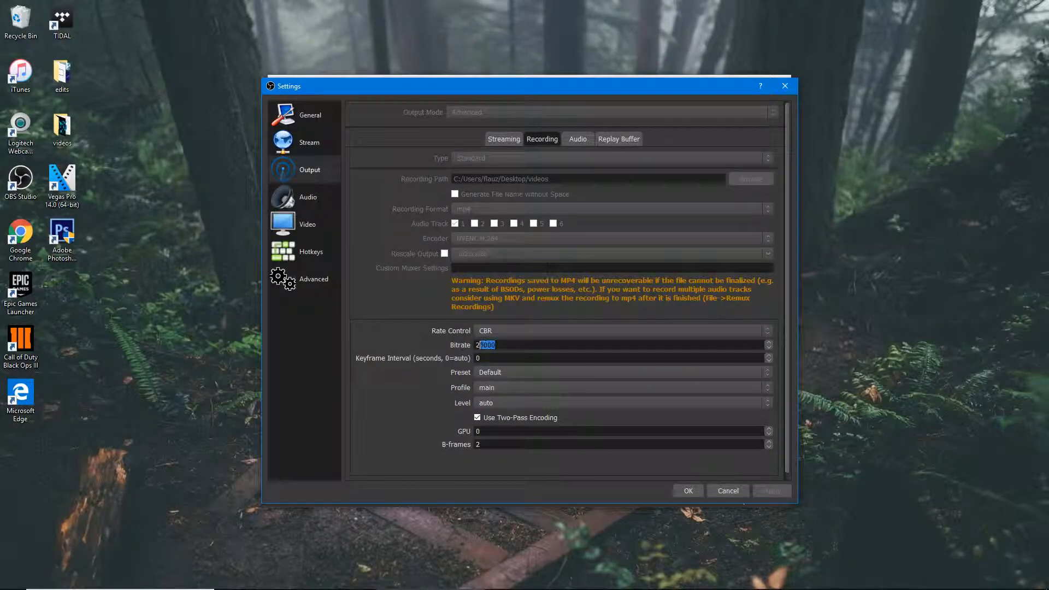
{"action": "left_click", "coordinate": [519, 345]}
{"action": "double_click", "coordinate": [517, 344]}
{"action": "key", "text": "Tab"}
{"action": "double_click", "coordinate": [477, 431]}
{"action": "key", "text": "Tab"}
Step: Check the output audio track bitrates, and set the audio sample rate to 44.1khz with Stereo channels
{"action": "left_click", "coordinate": [587, 144]}
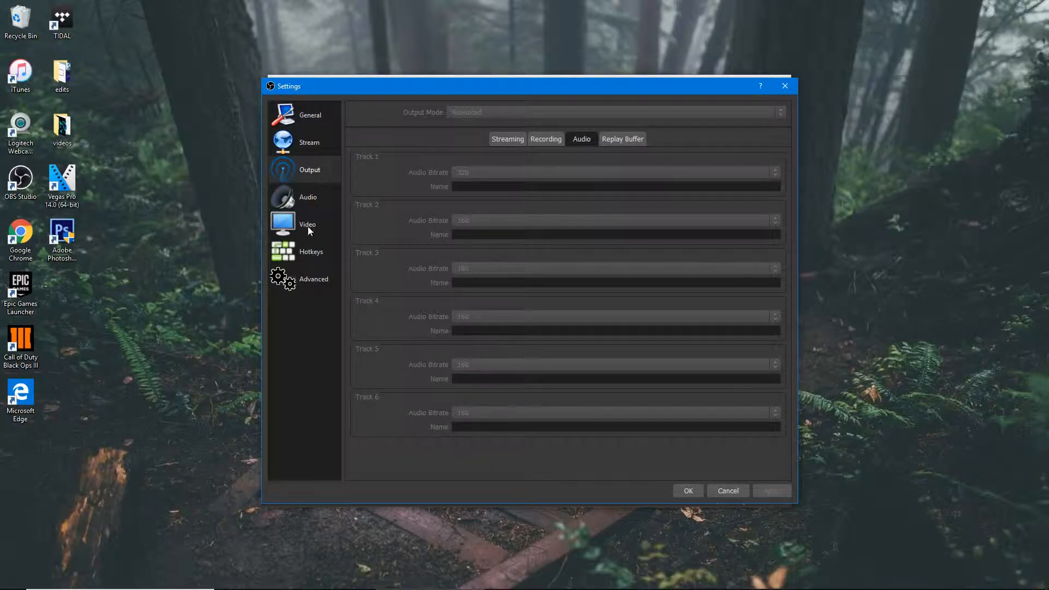
{"action": "left_click", "coordinate": [315, 195]}
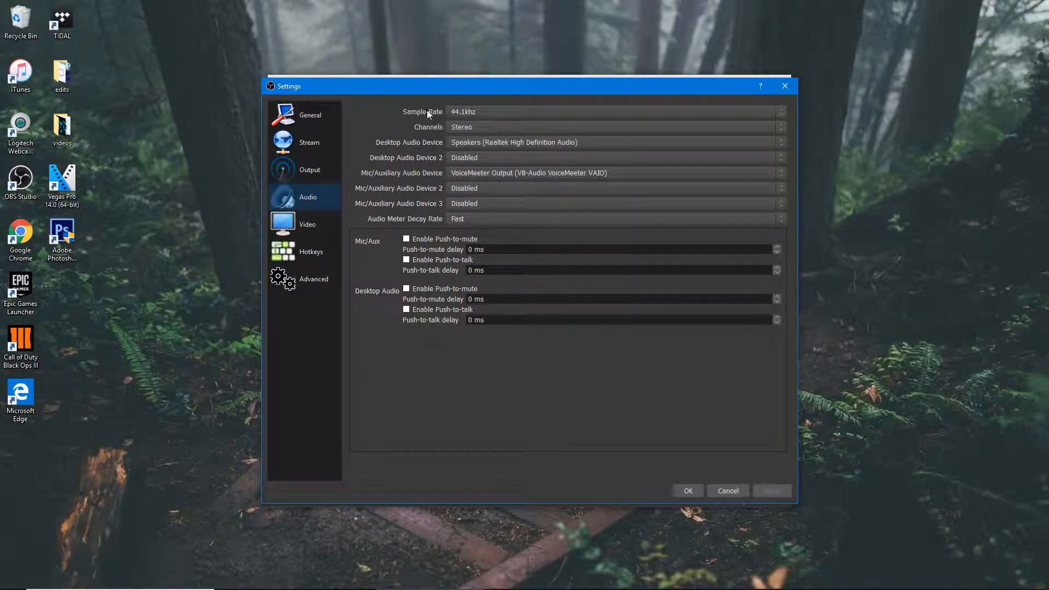
{"action": "left_click", "coordinate": [474, 112]}
{"action": "left_click", "coordinate": [472, 120]}
{"action": "left_click", "coordinate": [476, 129]}
{"action": "left_click", "coordinate": [471, 141]}
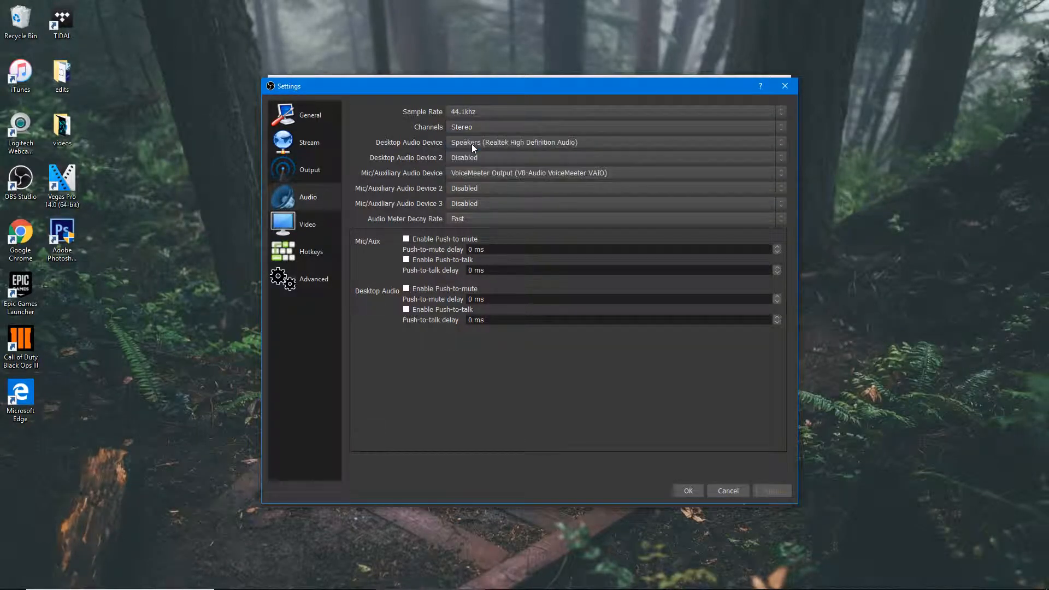
Step: Check the desktop audio device choices and select VoiceMeeter Output (VB-Audio VoiceMeeter VAIO) as the Mic/Auxiliary Audio Device
{"action": "left_click", "coordinate": [522, 143]}
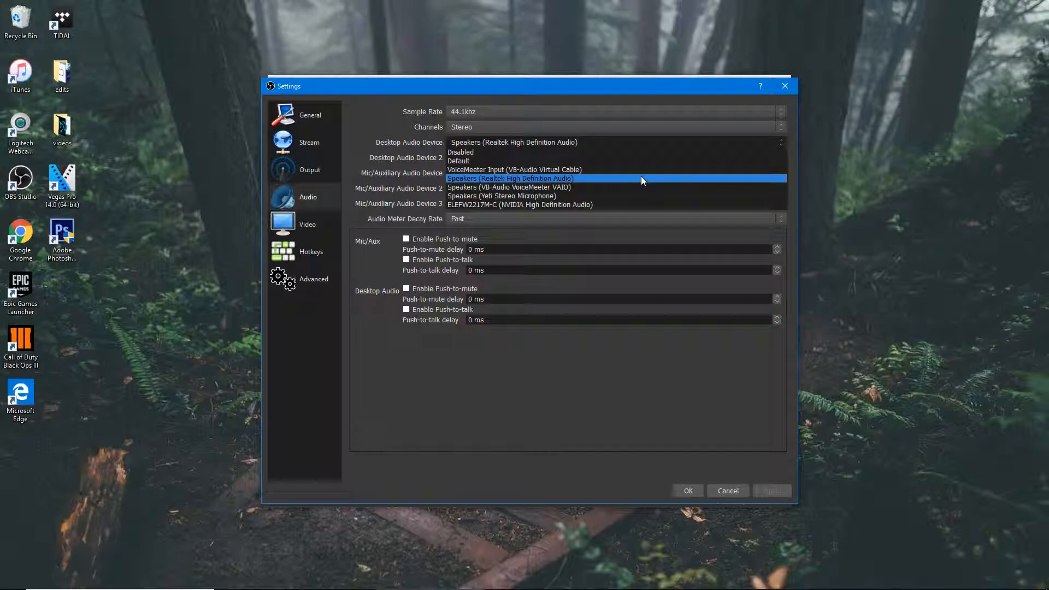
{"action": "left_click", "coordinate": [519, 316]}
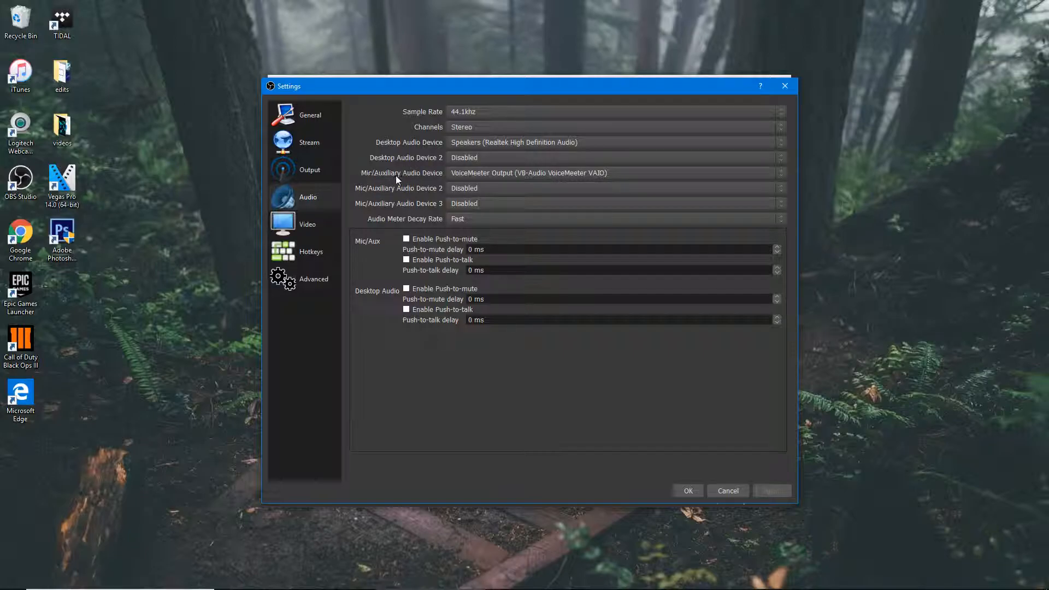
{"action": "left_click", "coordinate": [472, 175]}
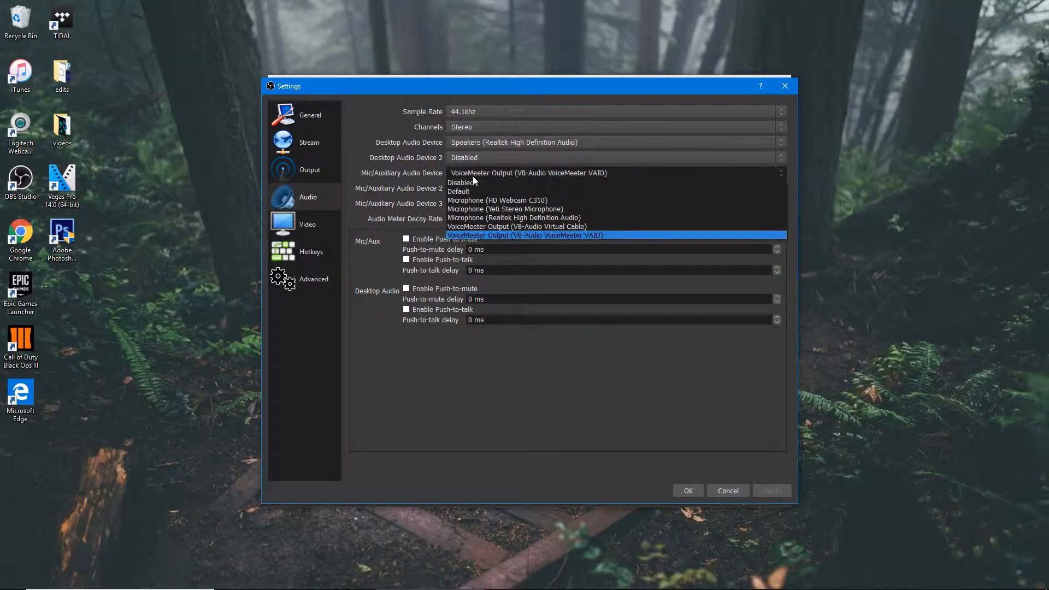
{"action": "left_click", "coordinate": [477, 234]}
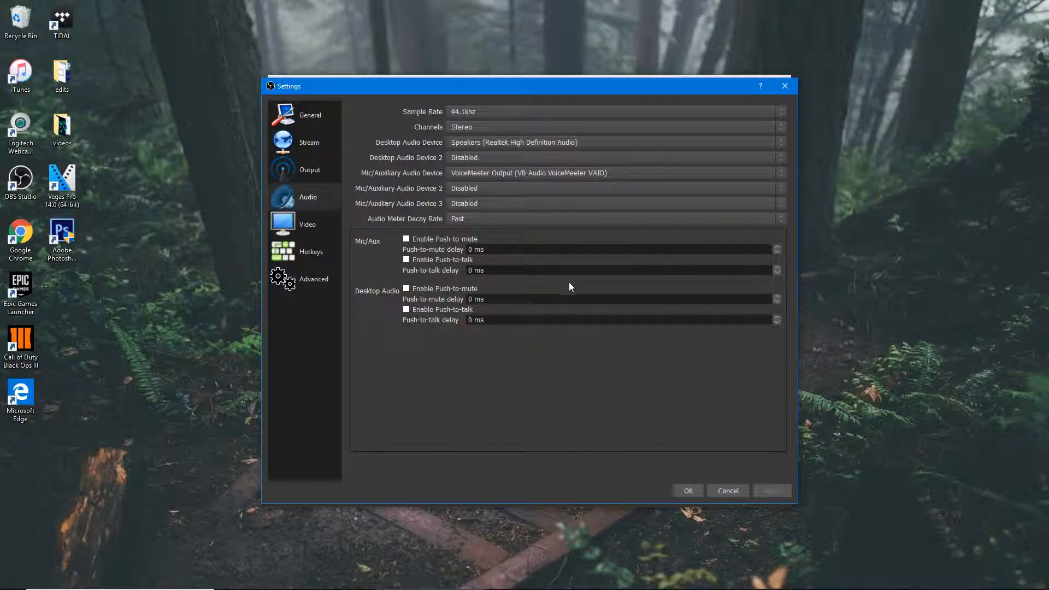
{"action": "left_click", "coordinate": [508, 173]}
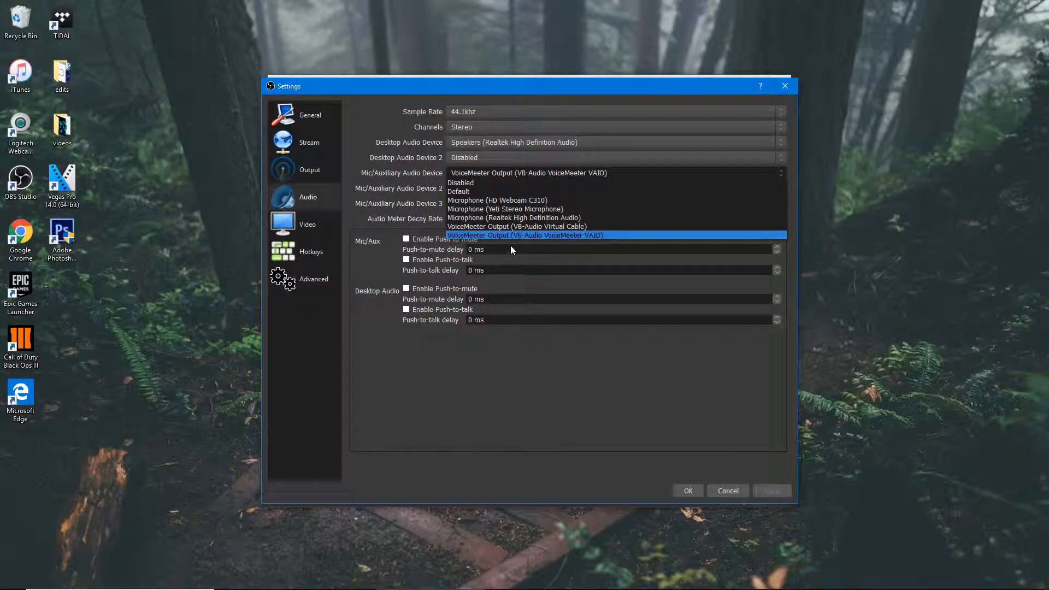
{"action": "left_click", "coordinate": [512, 237]}
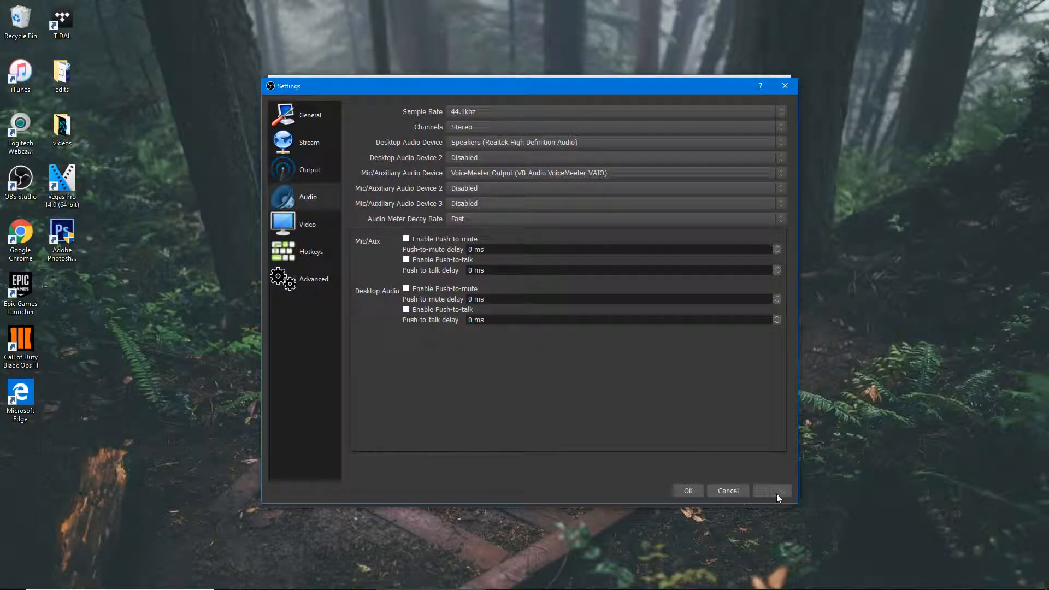
Step: Review the video settings and the advanced settings
{"action": "left_click", "coordinate": [313, 220]}
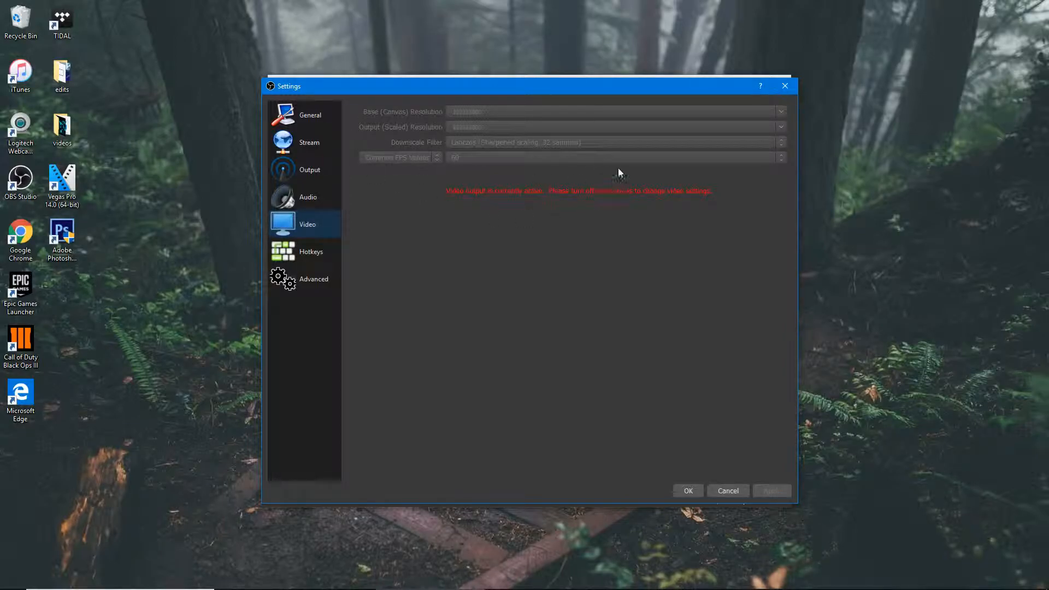
{"action": "left_click", "coordinate": [315, 281]}
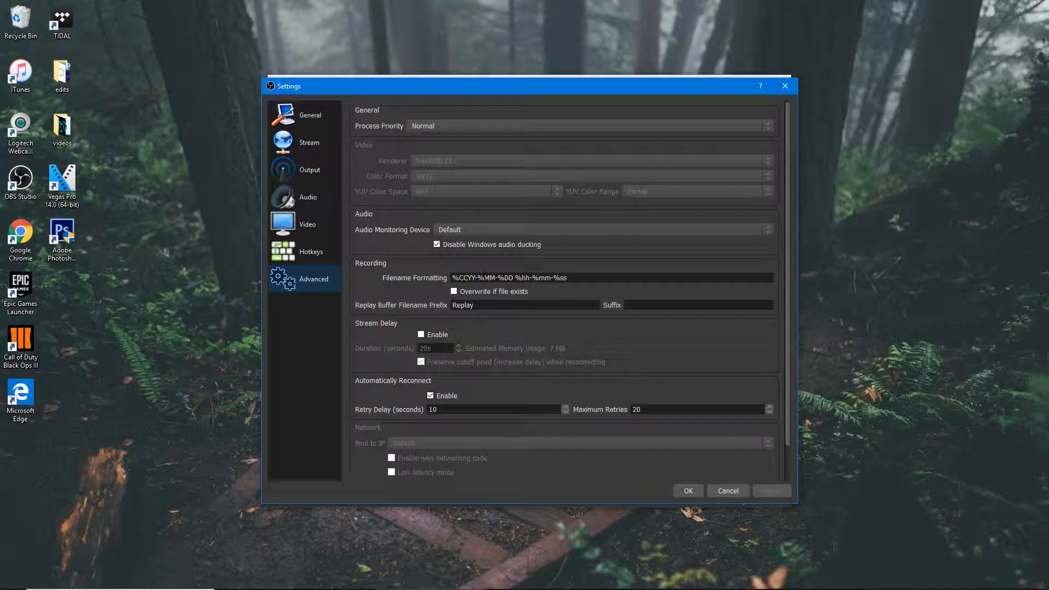
{"action": "mouse_move", "coordinate": [485, 276]}
{"action": "scroll", "coordinate": [418, 266], "scroll_direction": "down", "scroll_amount": 1}
{"action": "scroll", "coordinate": [418, 267], "scroll_direction": "up", "scroll_amount": 1}
Step: Set the process priority to Normal and save the settings
{"action": "left_click", "coordinate": [470, 124]}
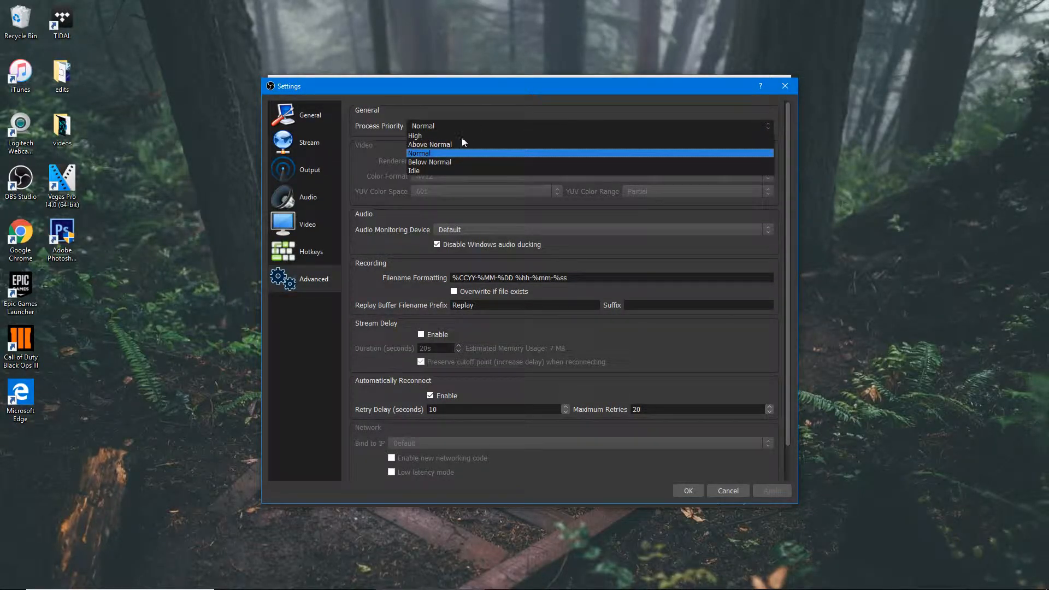
{"action": "left_click", "coordinate": [434, 153]}
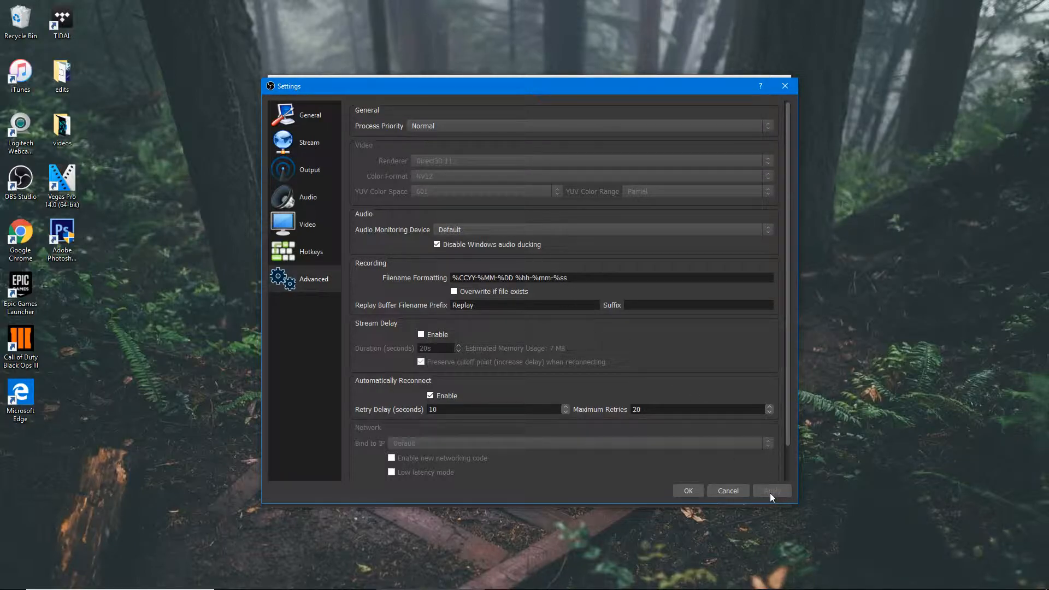
{"action": "left_click", "coordinate": [688, 491]}
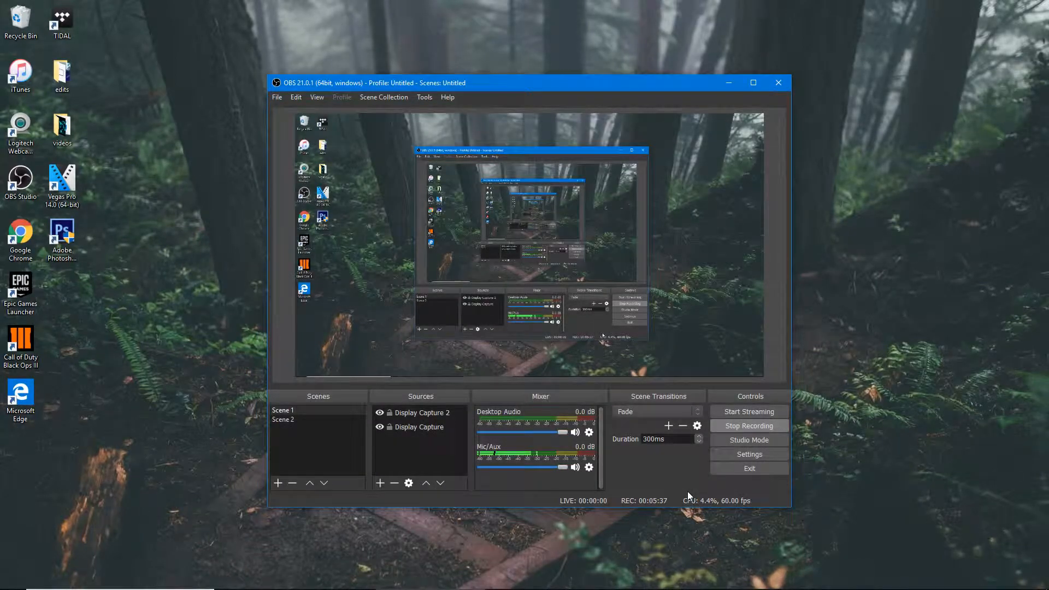
Step: Delete the Display Capture 2 source from Scene 1
{"action": "left_click", "coordinate": [432, 415]}
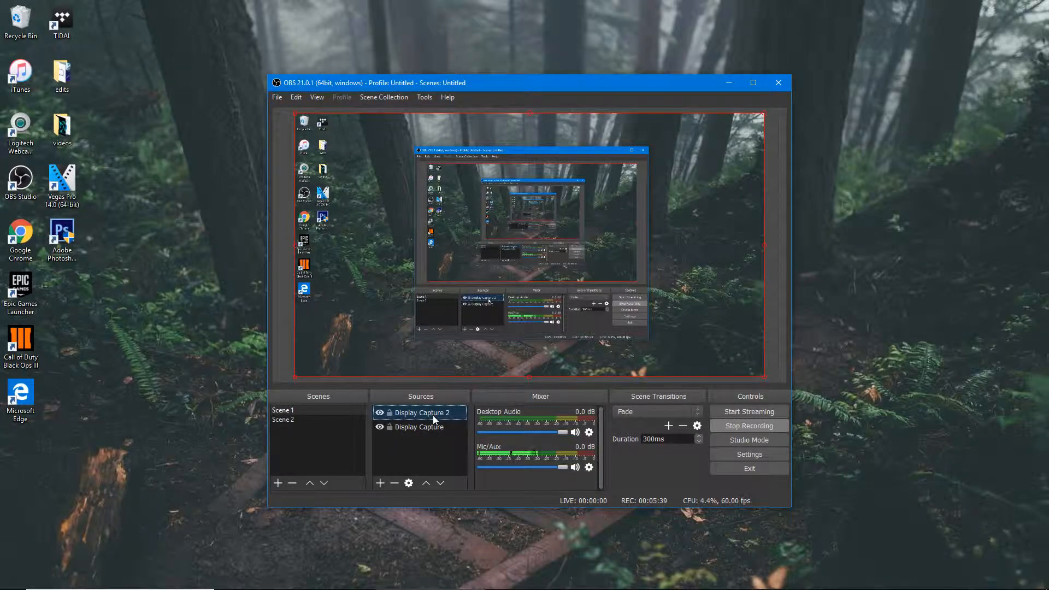
{"action": "key", "text": "Delete"}
{"action": "left_click", "coordinate": [571, 313]}
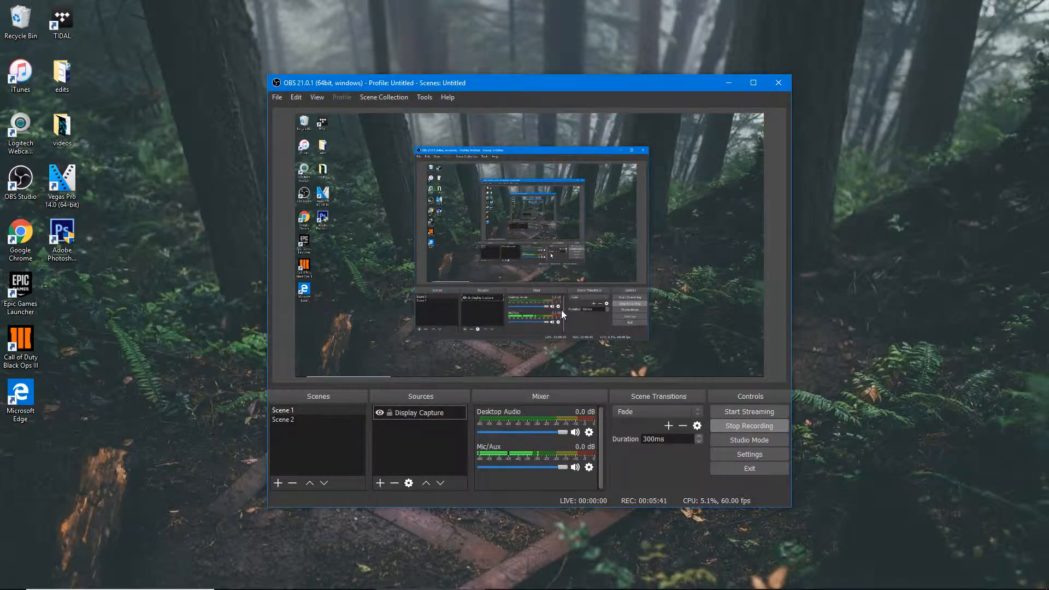